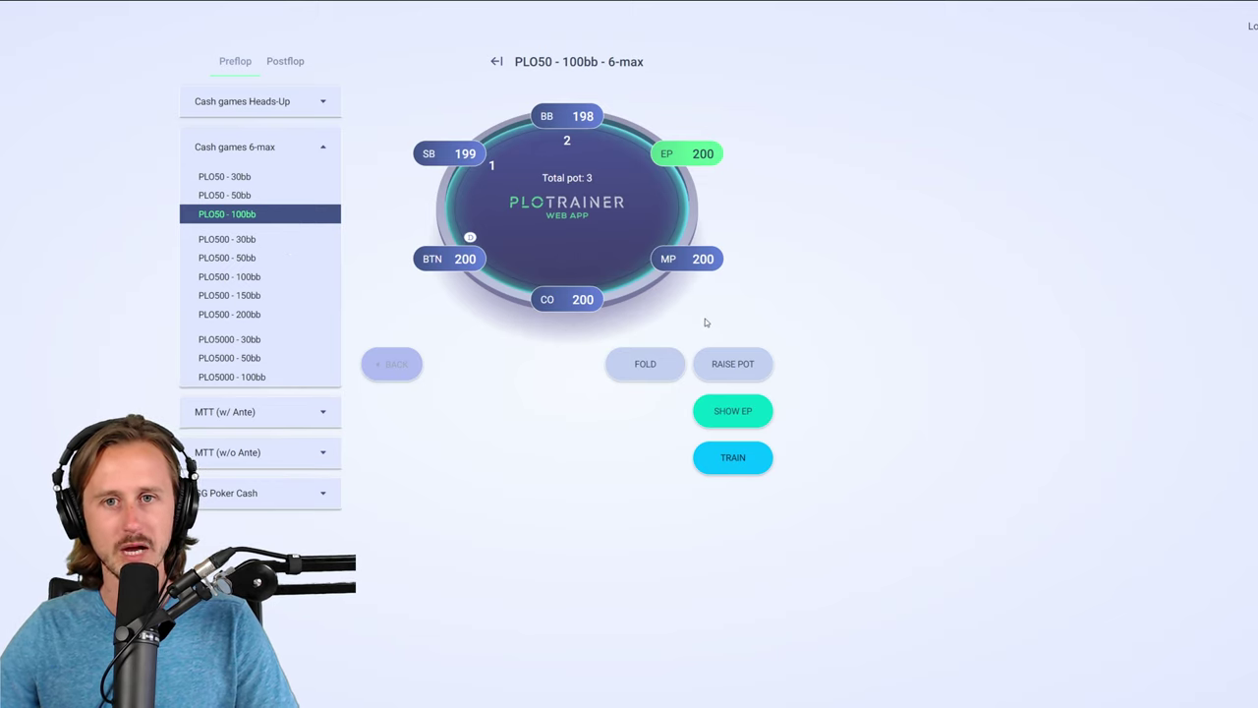
- Have EP raise pot and MP 3-bet pot, fold CO, BTN and blinds, then show EP's range
click(744, 374)
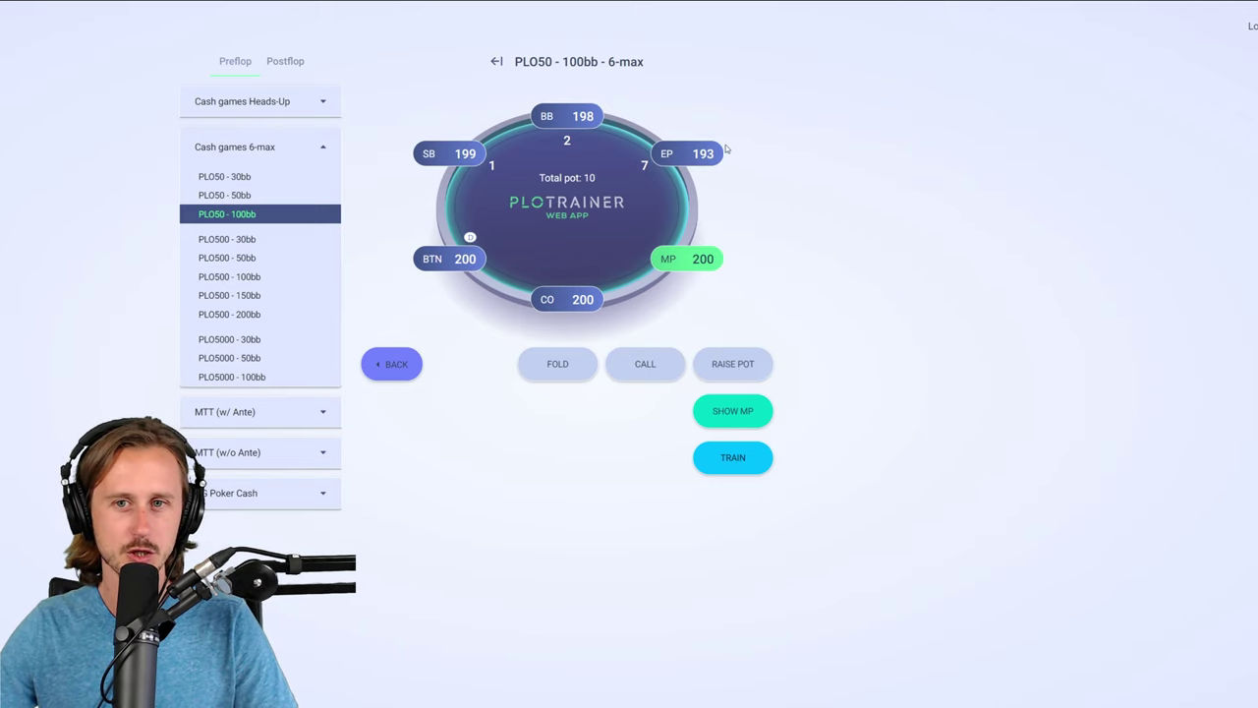
click(758, 368)
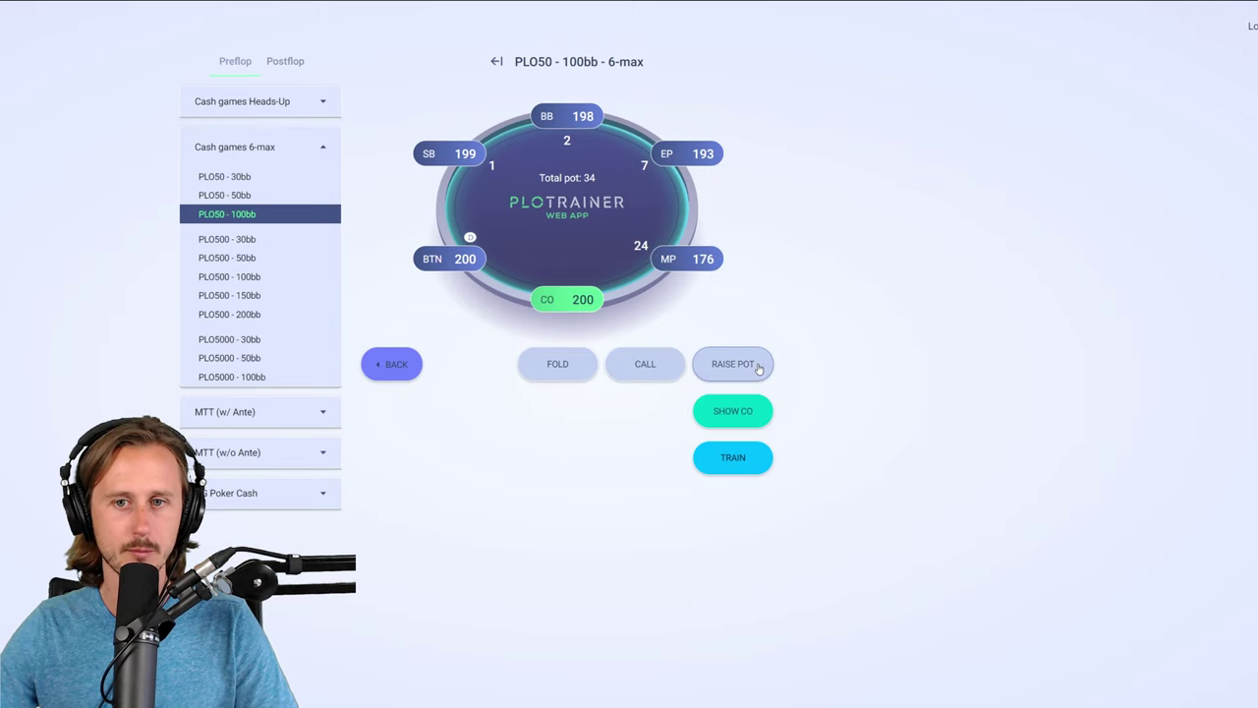
click(556, 373)
click(556, 373)
click(556, 374)
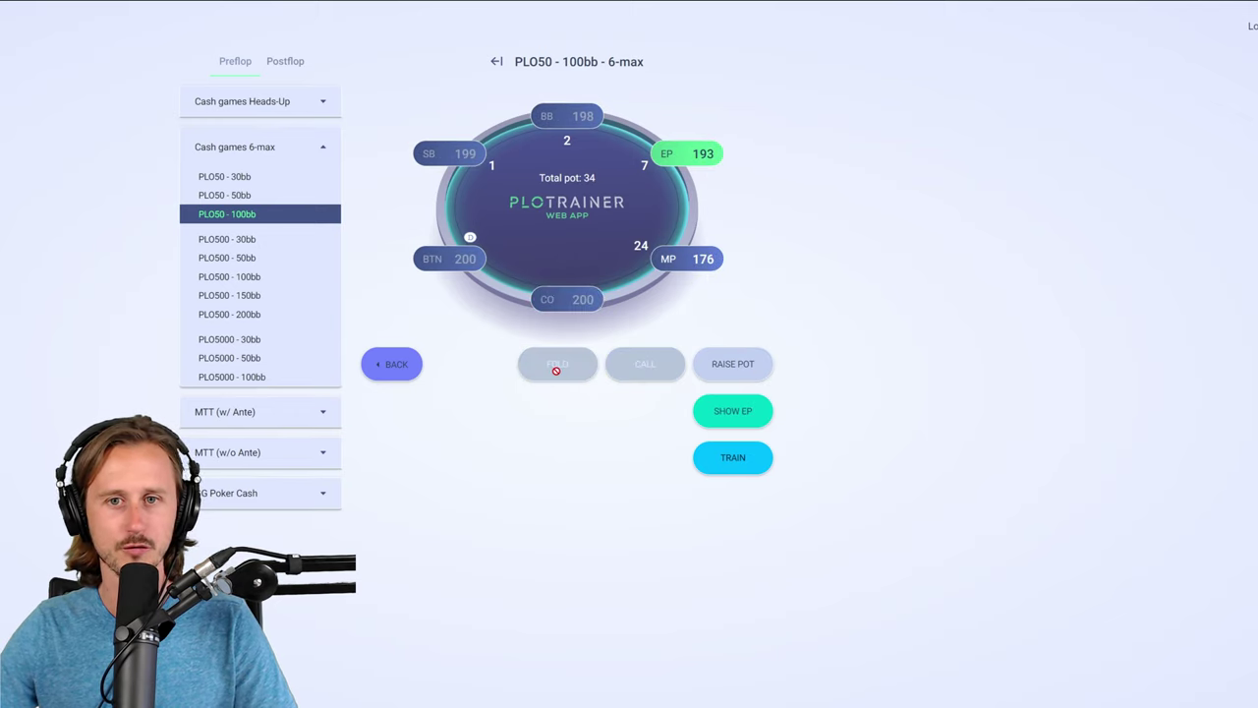
click(739, 411)
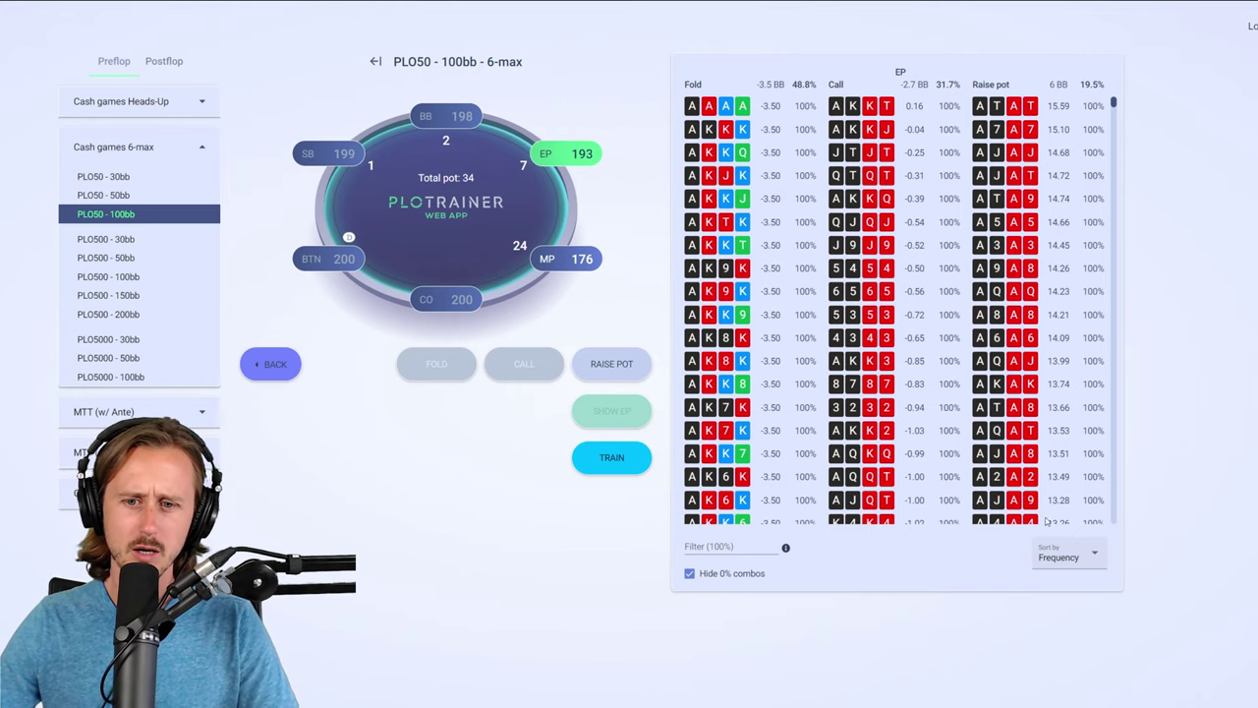
- Filter EP's range by AA, then replace the filter text with AKK
click(732, 548)
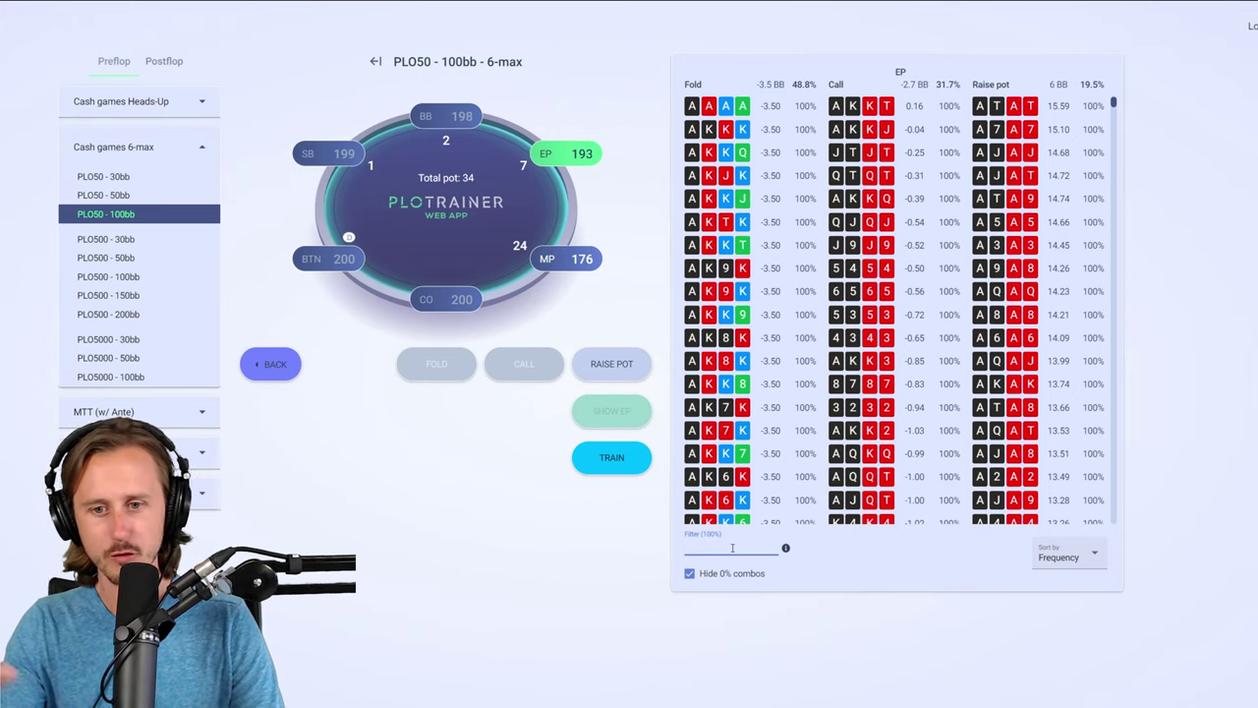
text(AA)
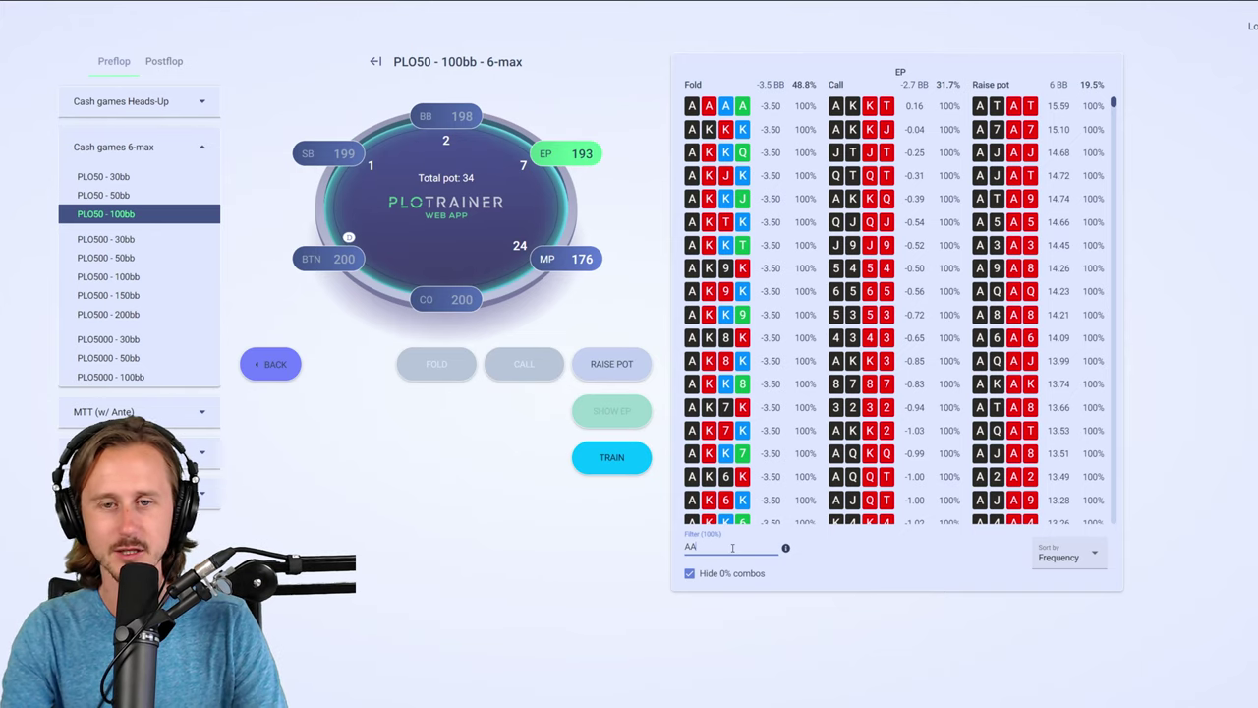
key(Return)
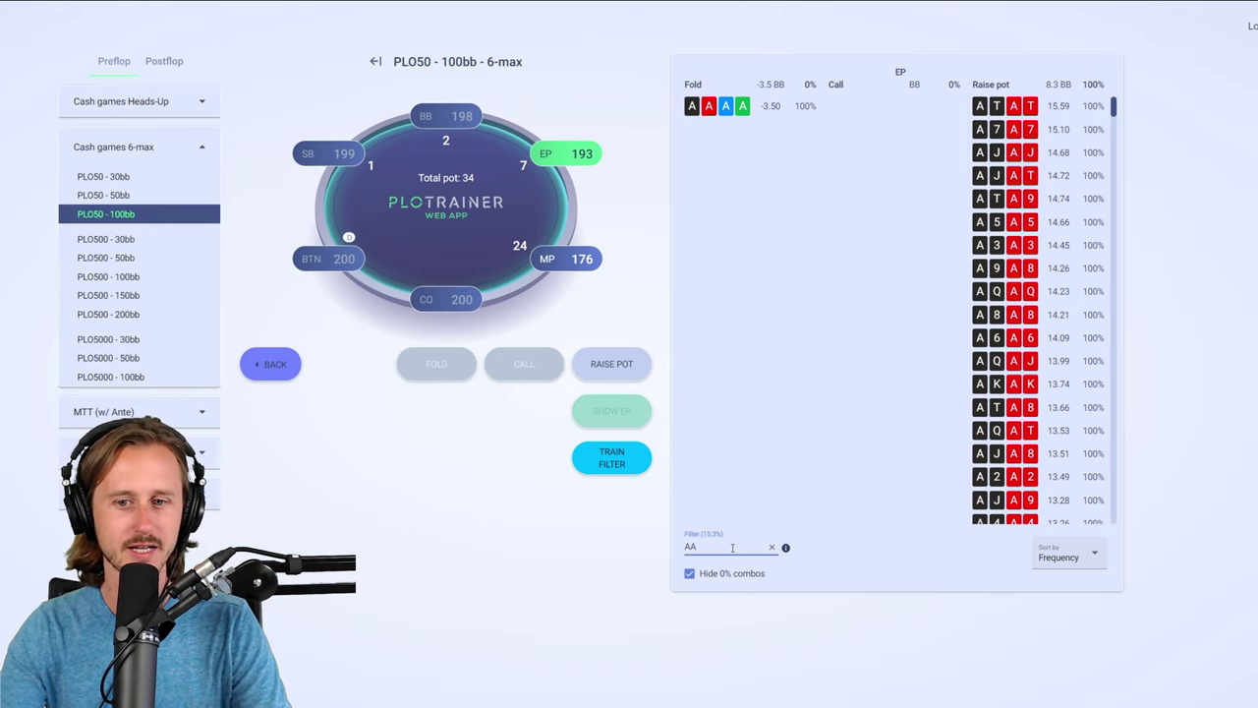
key(BackSpace)
key(BackSpace)
text(AKK)
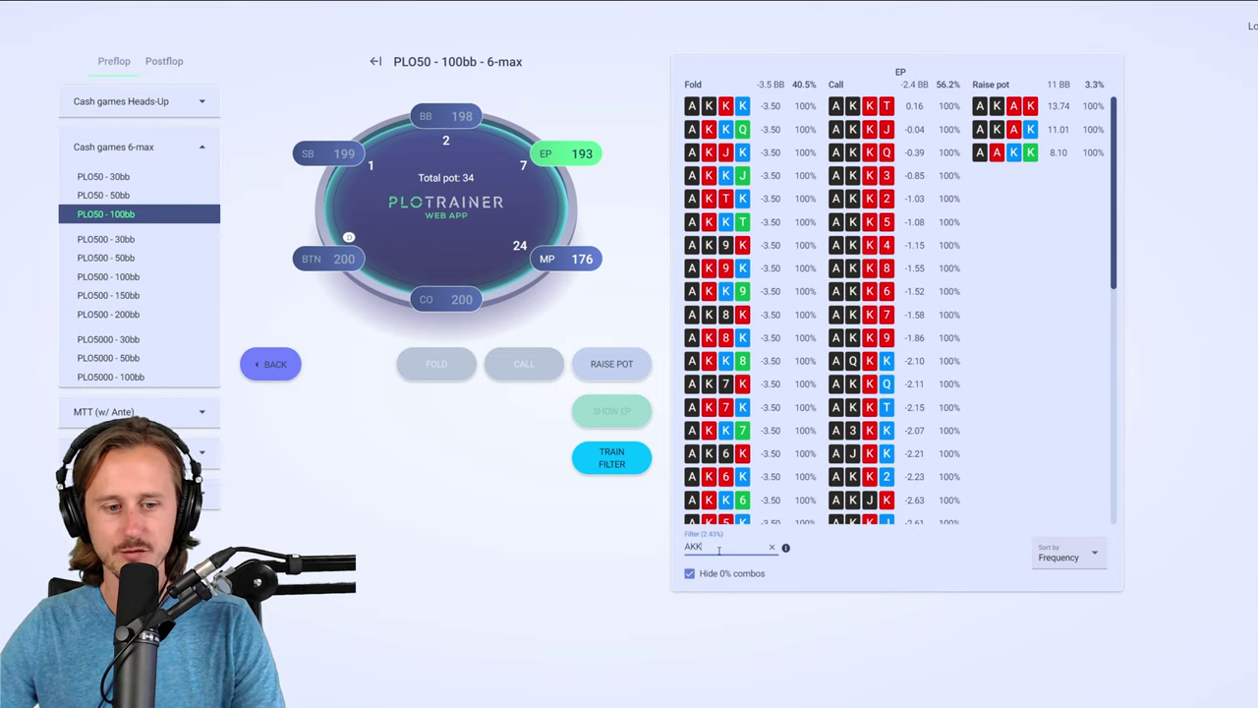
- Extend the filter to AKK$ds, then change it to AKK$ss
text($ds)
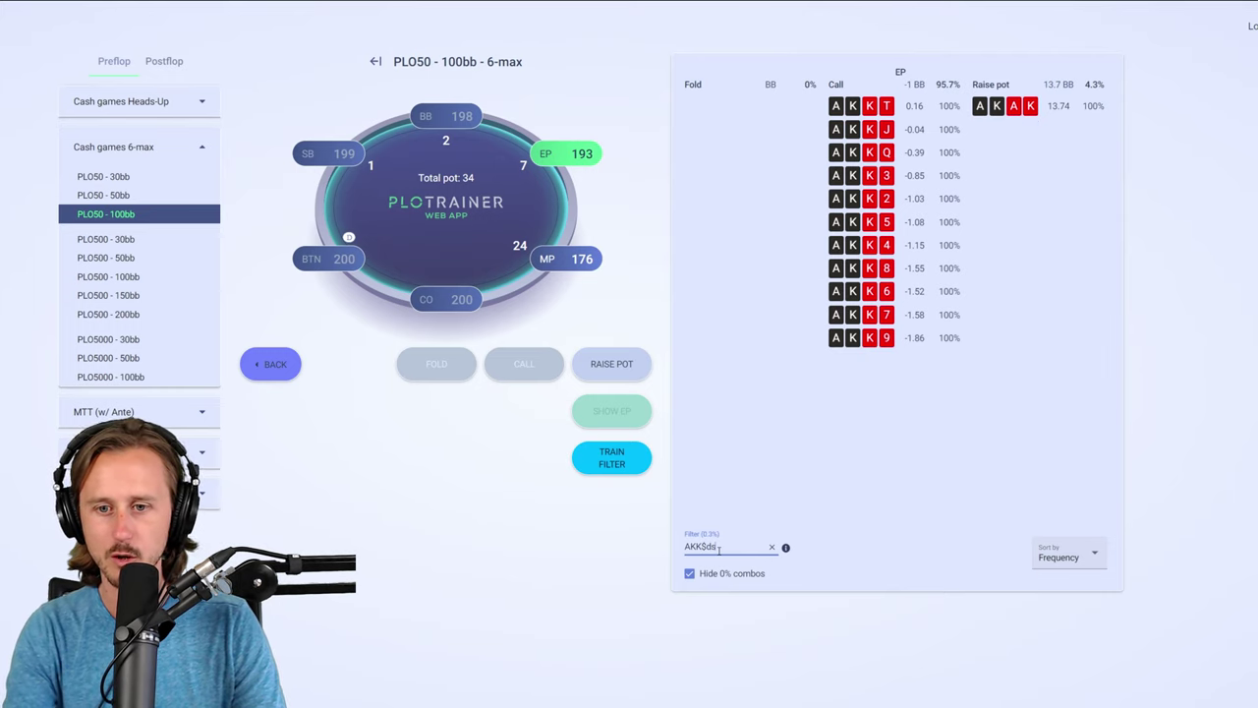
key(BackSpace)
key(BackSpace)
text(ss)
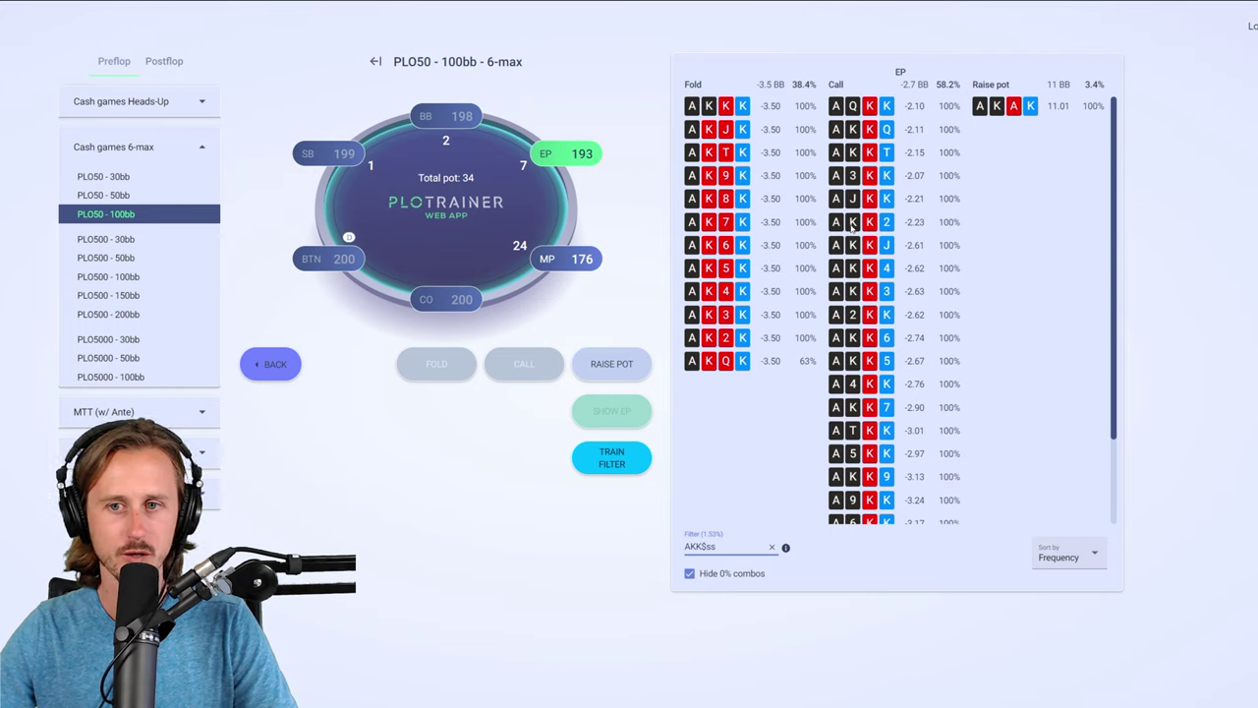
scroll(893, 228, down, 2)
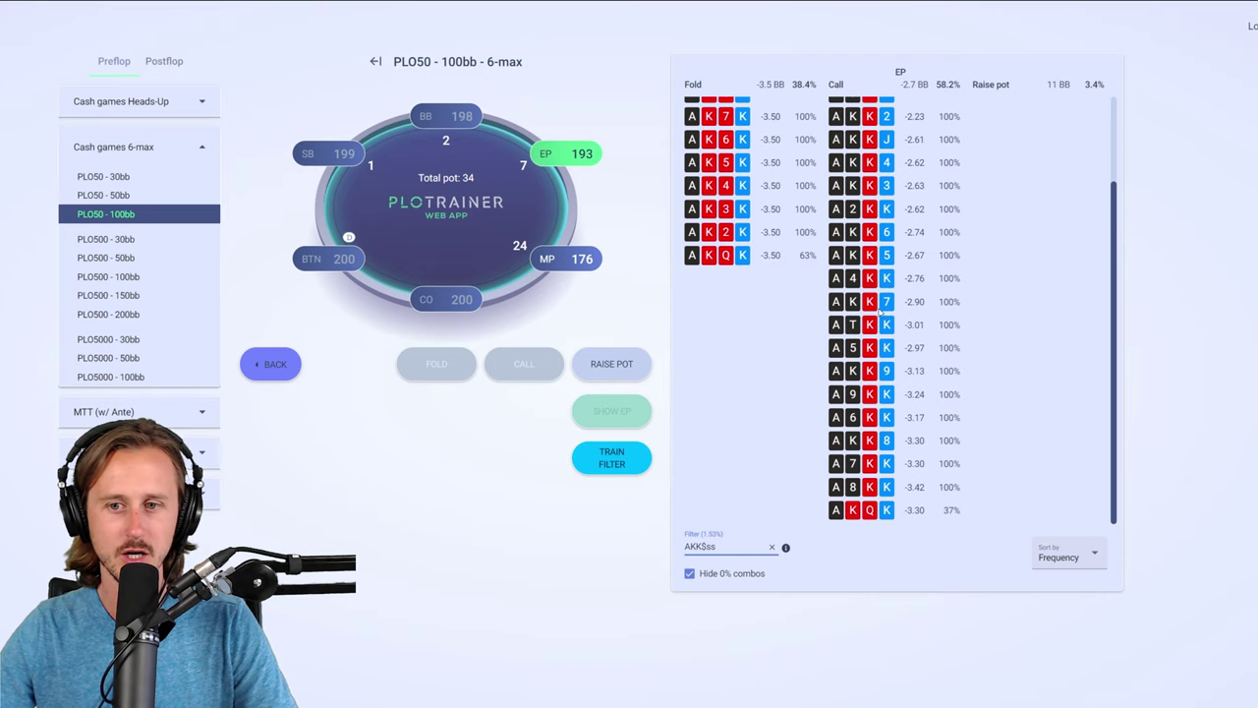
scroll(887, 423, up, 1)
scroll(887, 422, up, 2)
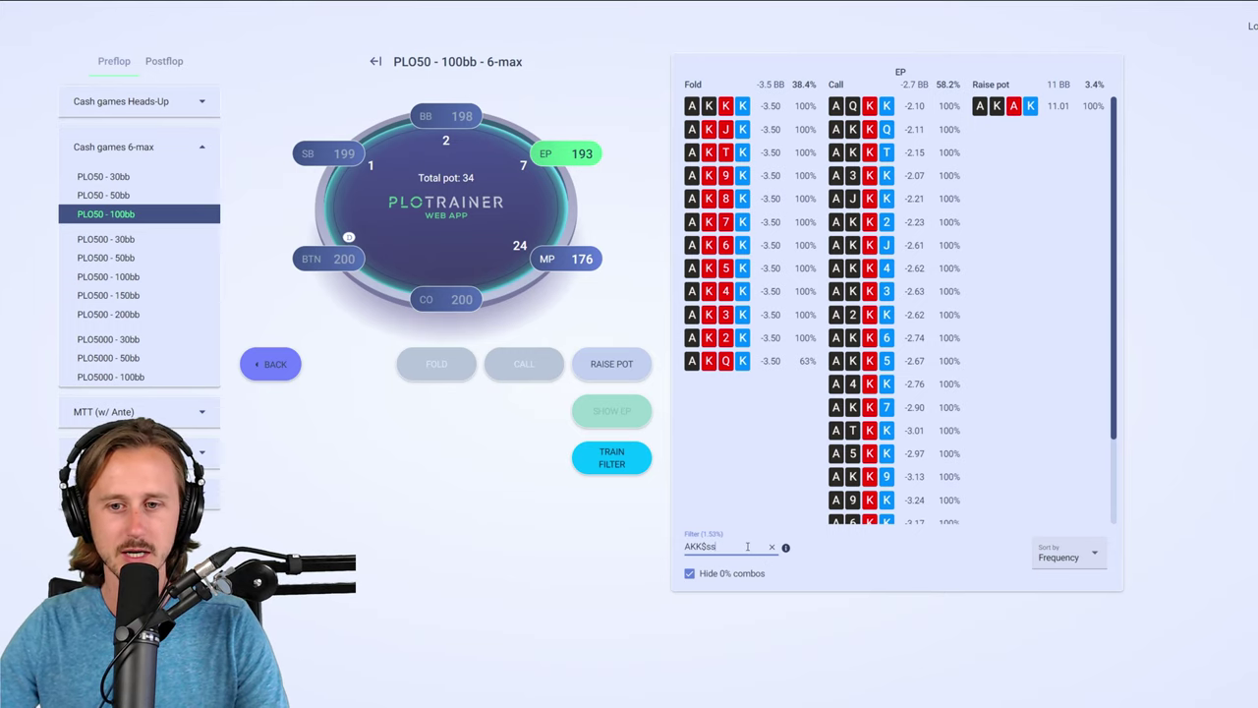
- Append !Ass to make the filter AKK$ss!Ass
text(Ass)
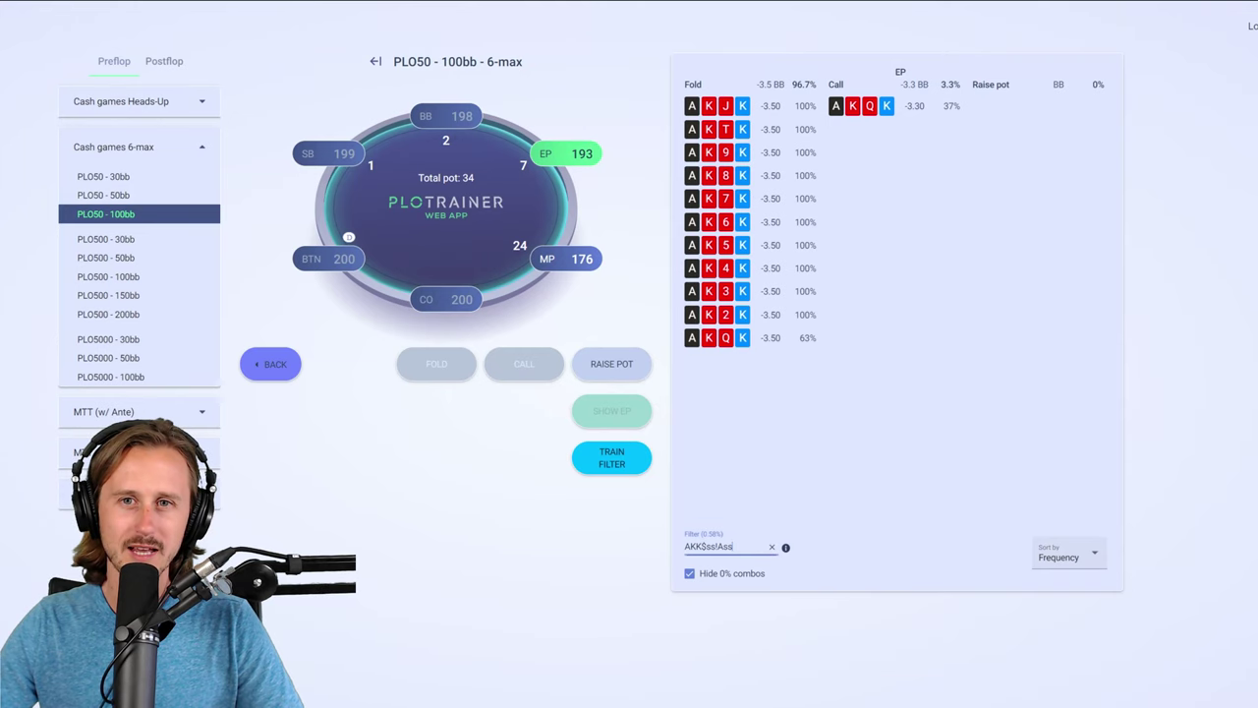
- Step the hand back three actions to the start
click(277, 366)
click(278, 366)
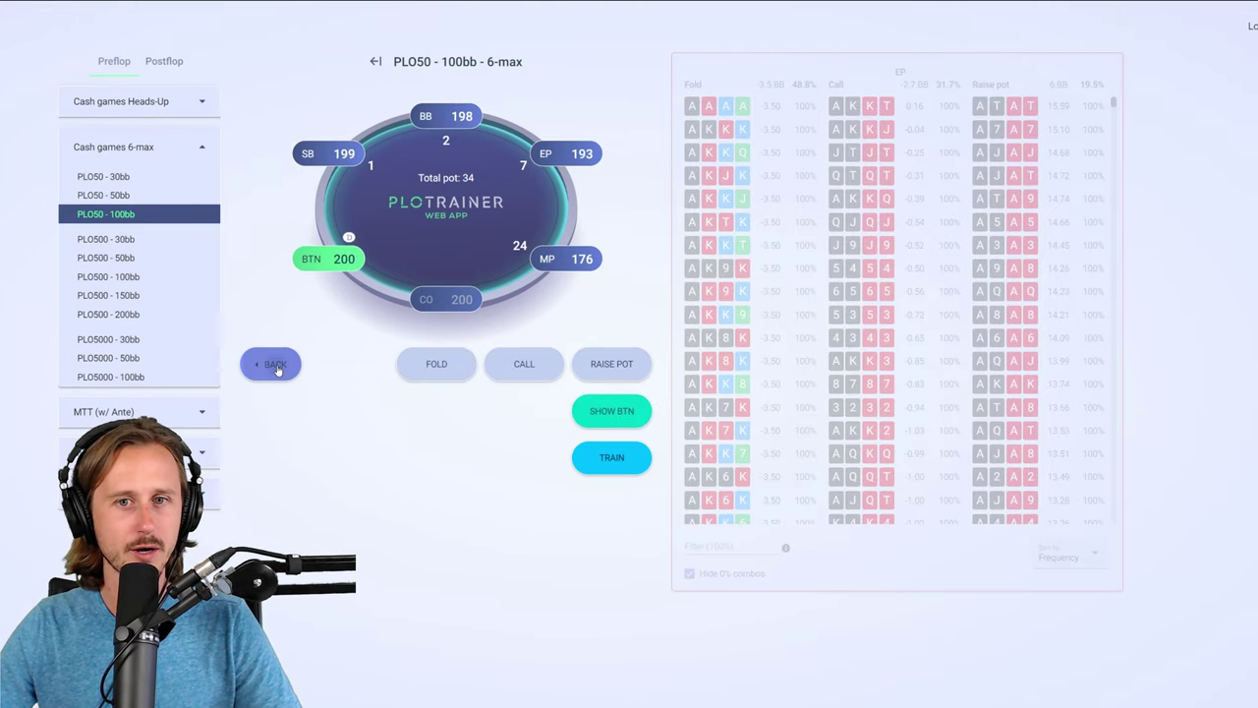
click(277, 366)
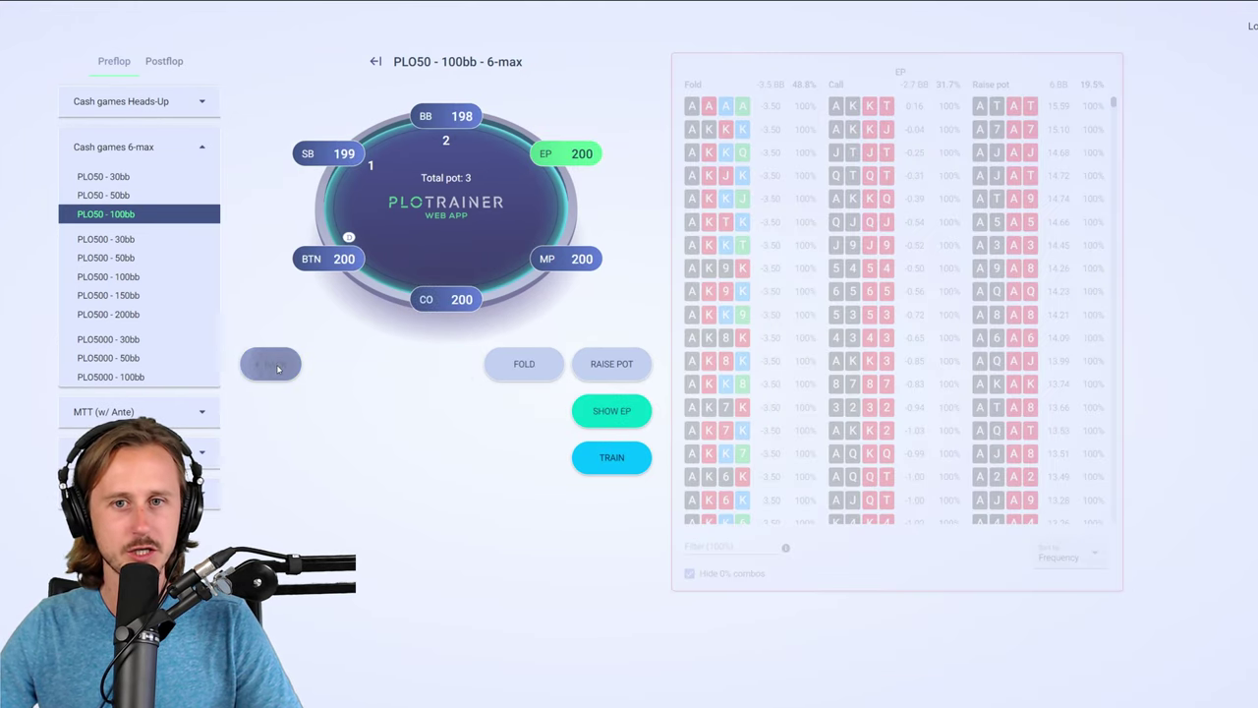
- Fold EP and MP, have CO raise pot and BTN 3-bet pot, fold blinds, show CO
click(528, 366)
click(528, 366)
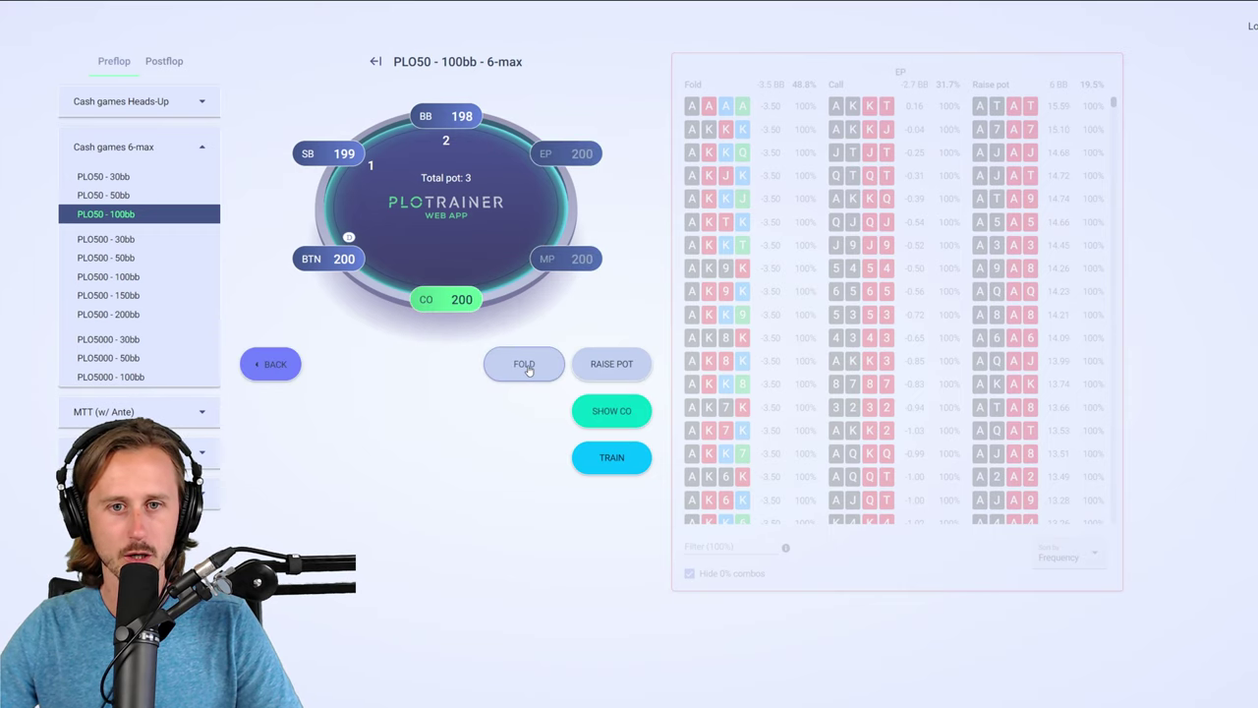
click(619, 368)
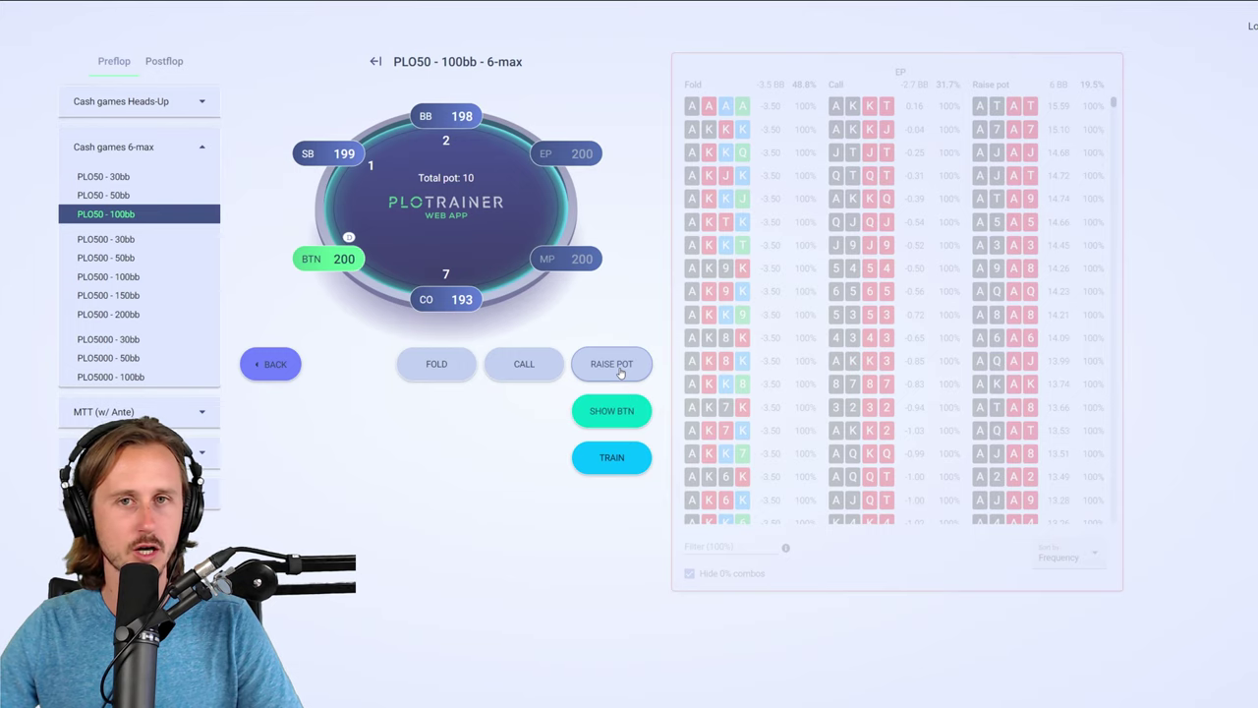
click(619, 368)
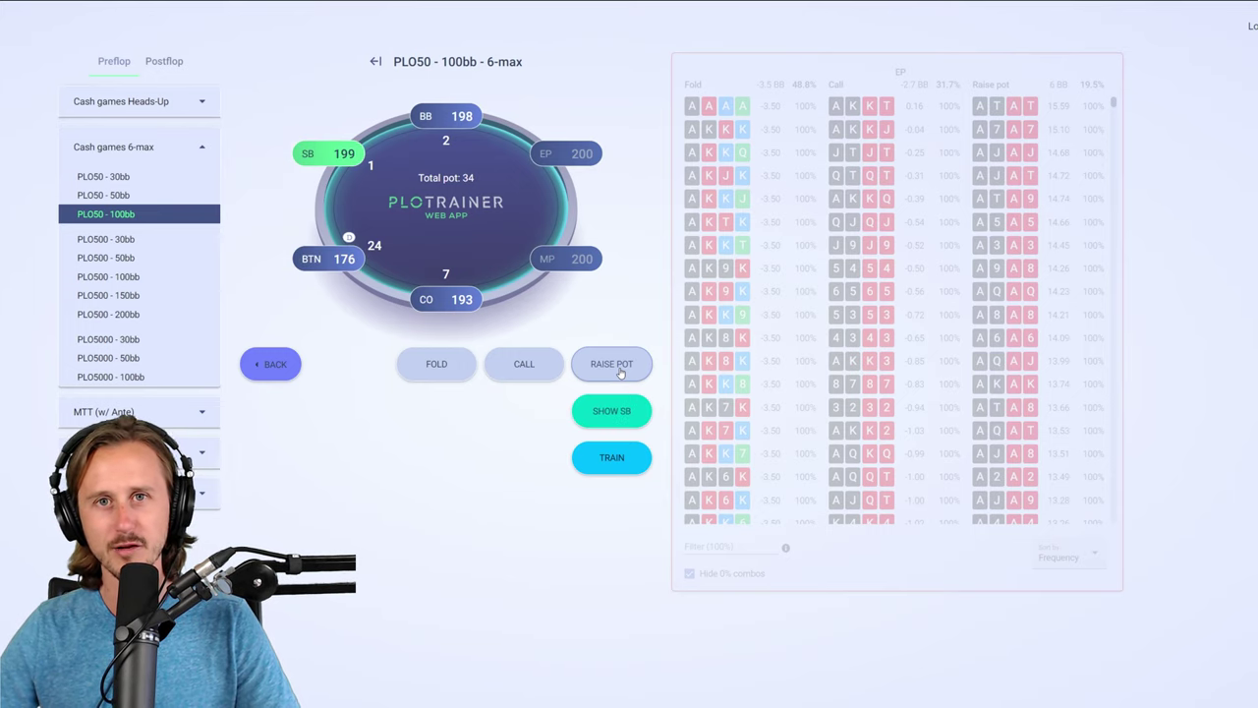
click(434, 366)
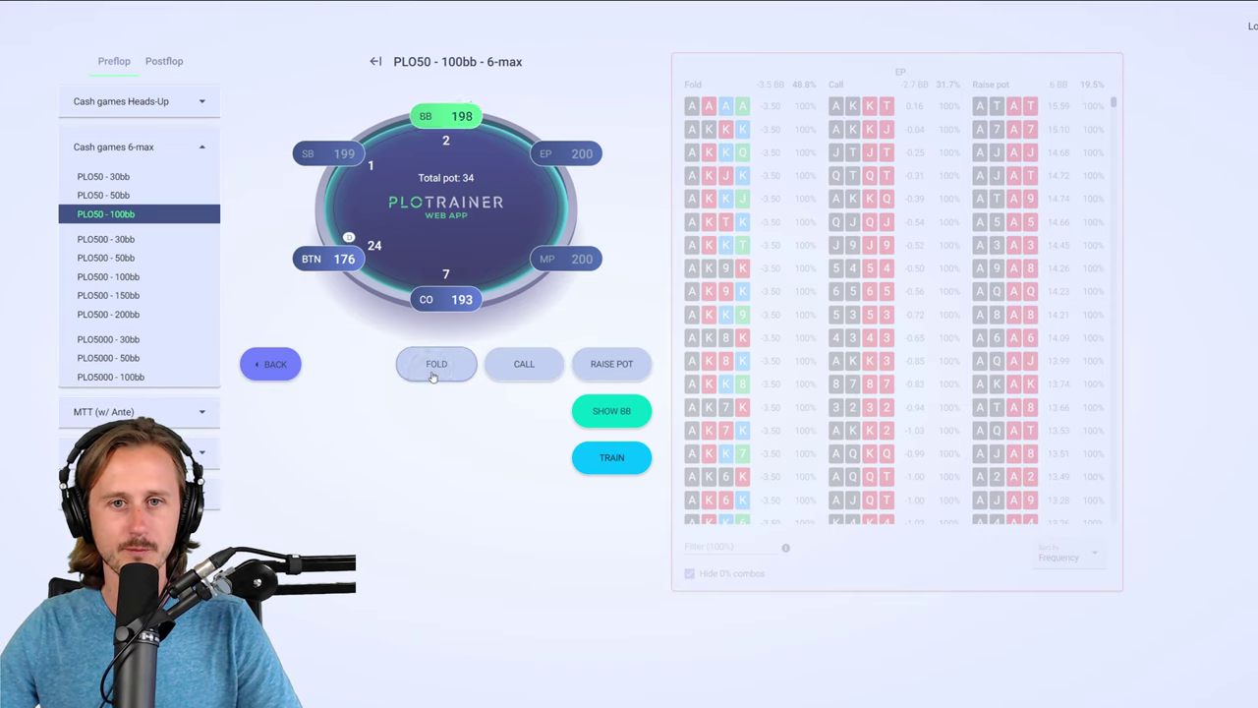
click(433, 368)
click(607, 417)
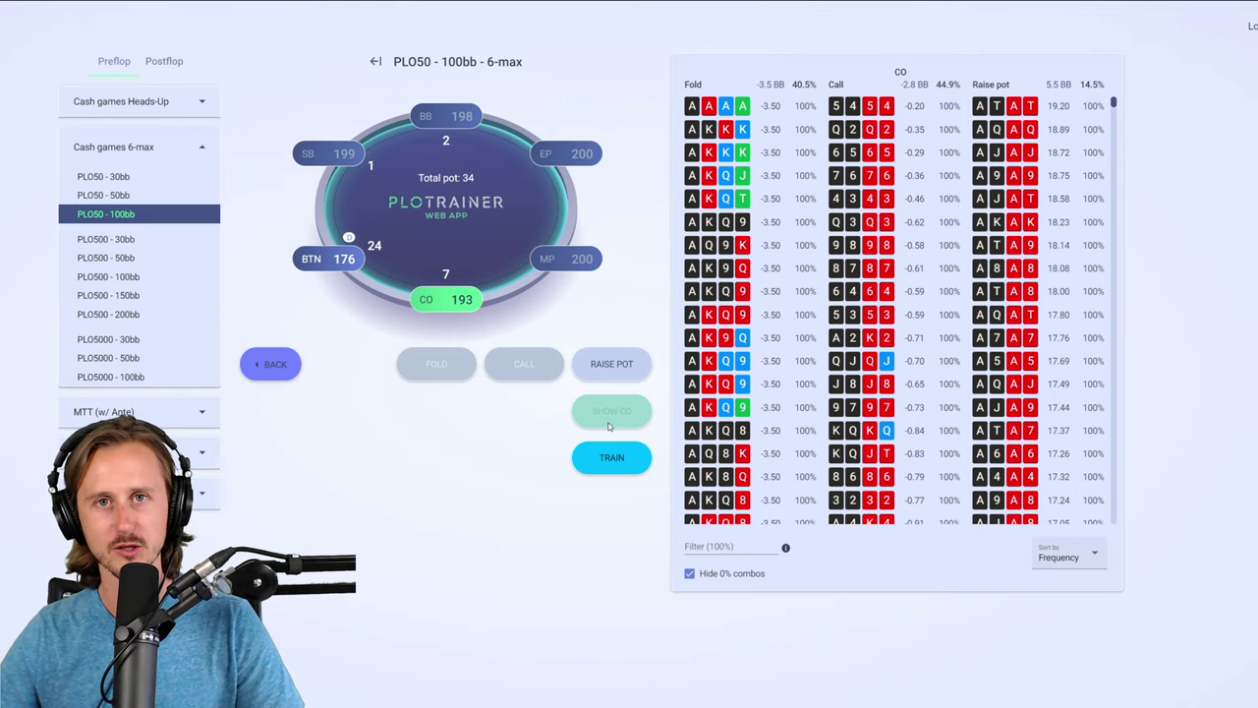
- Enter AKK as the hand filter for CO's range
click(733, 546)
text(AKK)
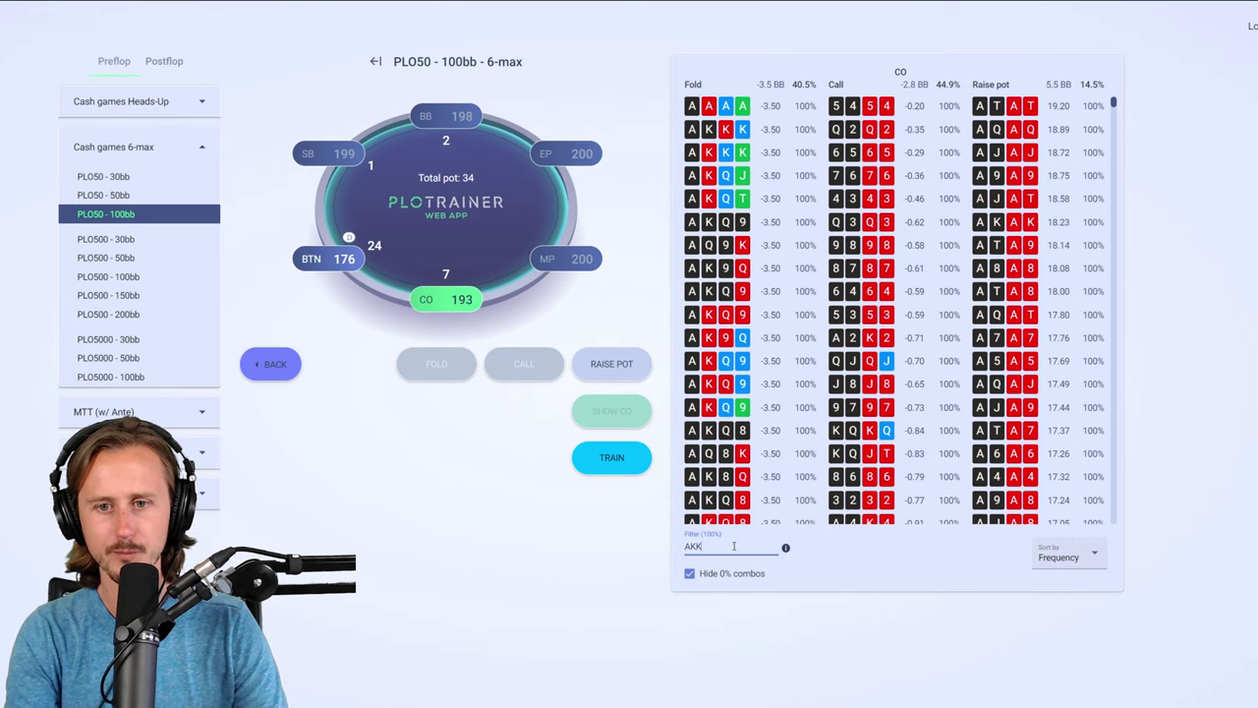